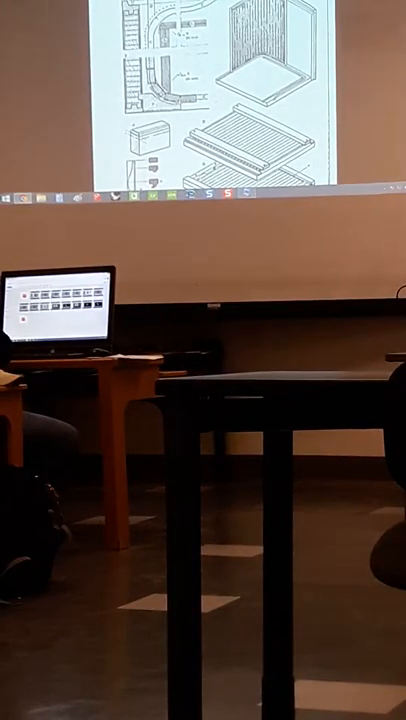
scroll(210, 100, down, 2)
scroll(210, 100, down, 1)
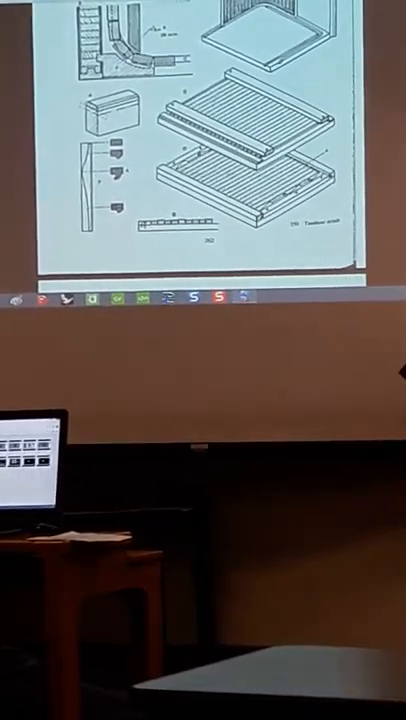
scroll(200, 140, up, 8)
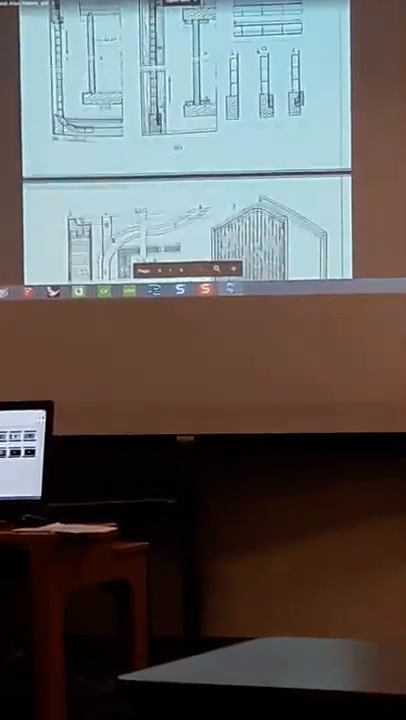
scroll(200, 140, down, 8)
scroll(200, 140, down, 6)
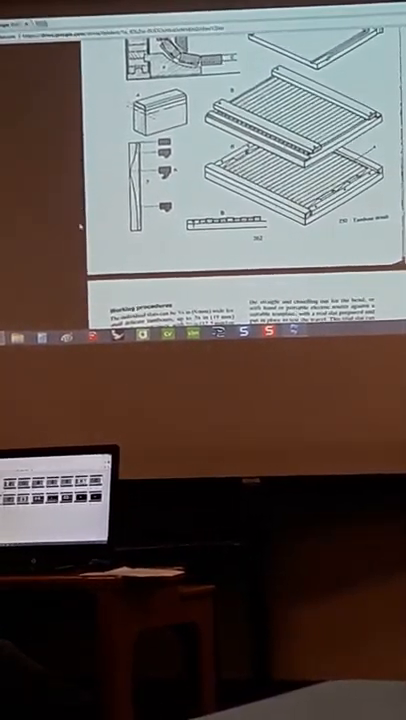
scroll(230, 170, up, 5)
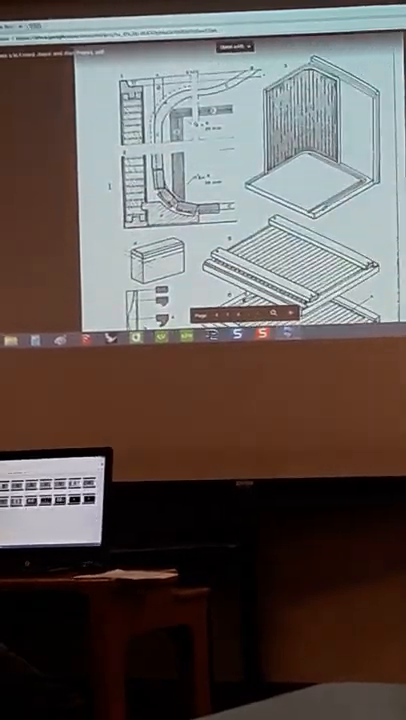
scroll(230, 170, up, 5)
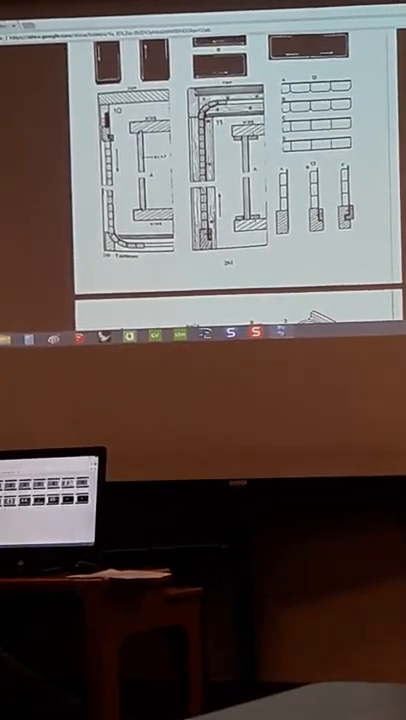
scroll(230, 170, up, 3)
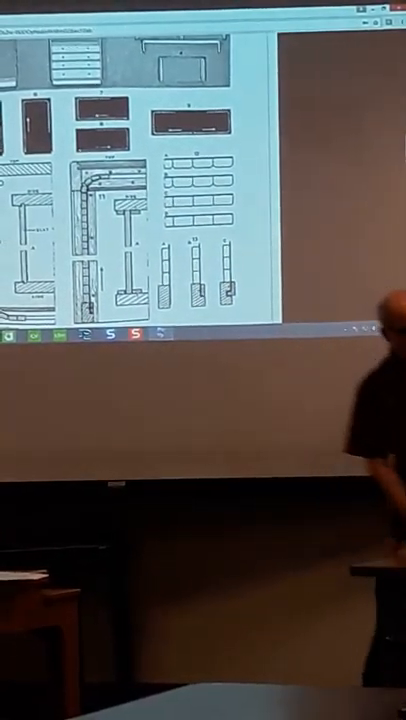
scroll(140, 180, up, 3)
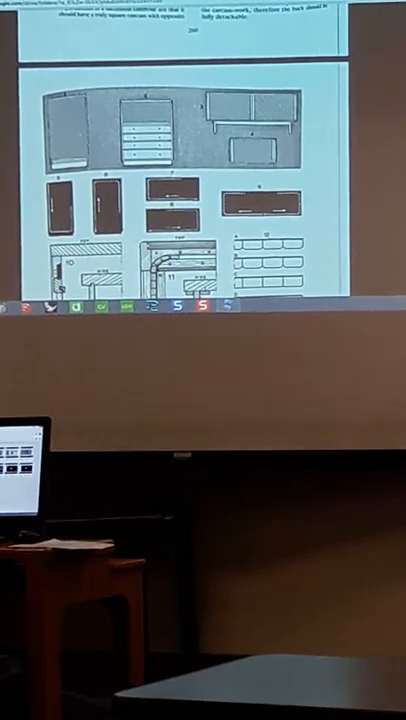
scroll(180, 160, down, 2)
scroll(180, 160, down, 2)
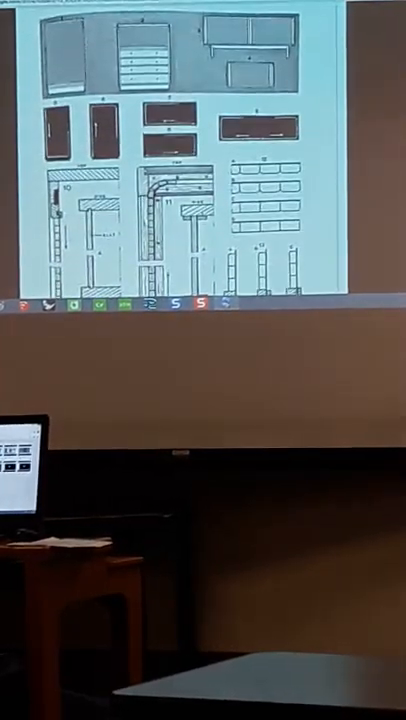
scroll(180, 160, down, 2)
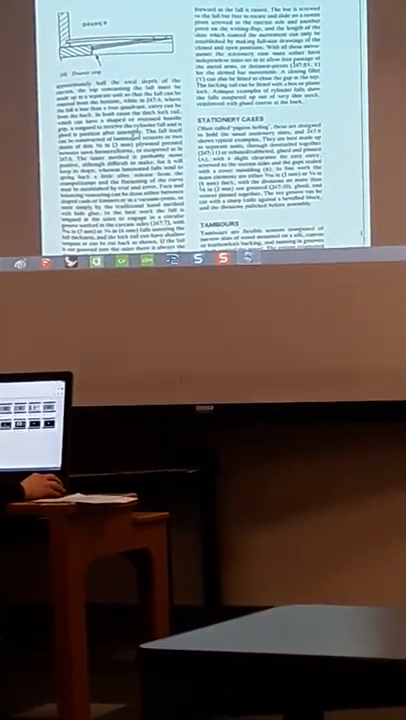
scroll(200, 120, down, 5)
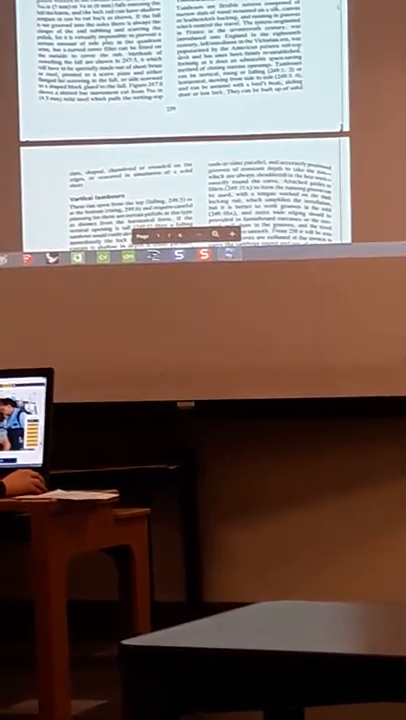
key(ctrl+o)
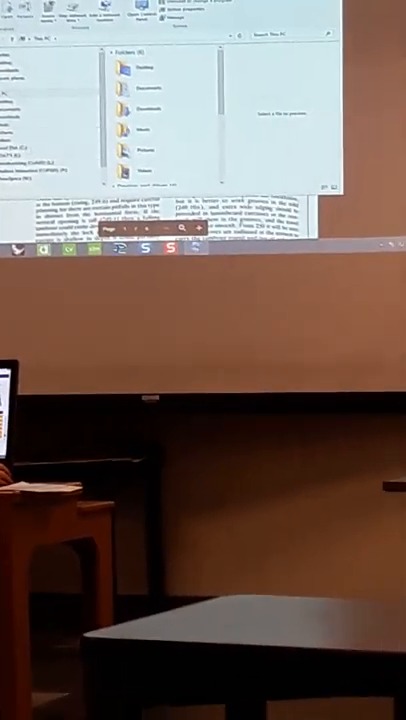